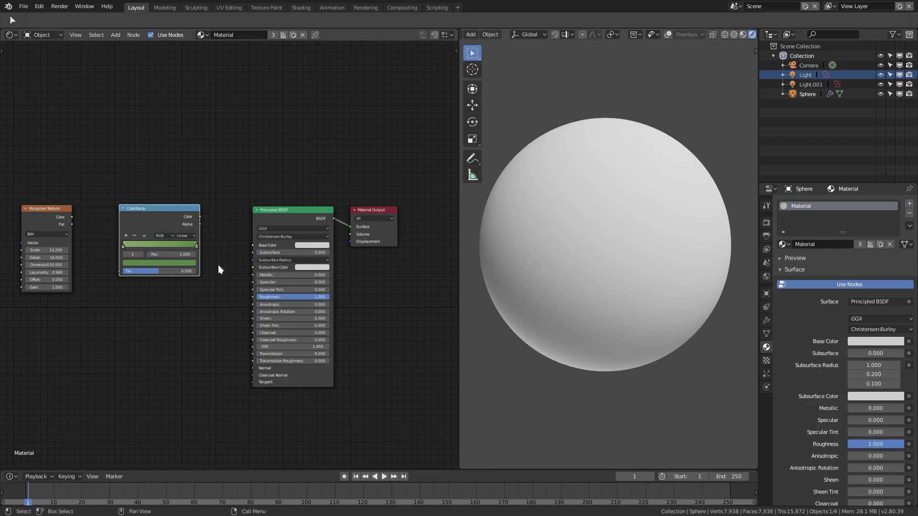
Review the Musgrave Texture, ColorRamp and Principled BSDF nodes of the sphere's material
{"action": "middle_click_drag", "start_coordinate": [91, 202], "coordinate": [134, 189]}
{"action": "scroll", "coordinate": [100, 185], "scroll_direction": "up", "scroll_amount": 1}
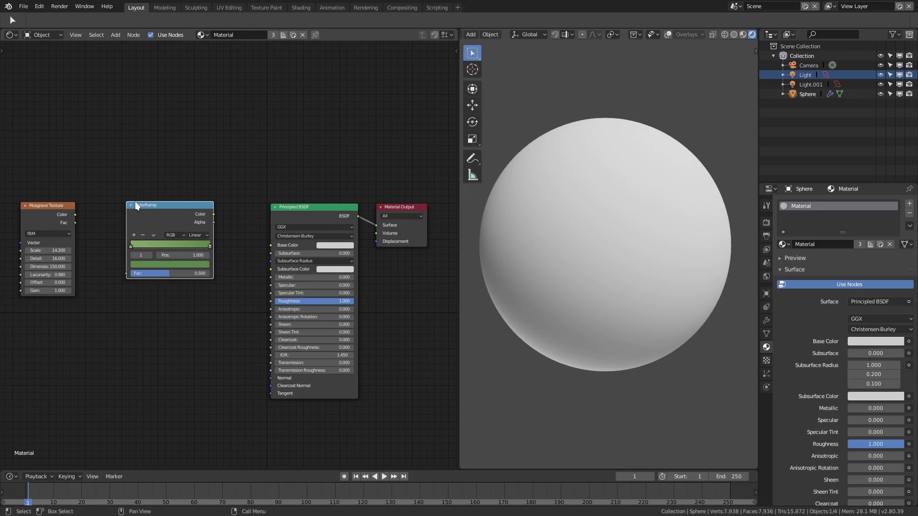
{"action": "left_click", "coordinate": [50, 214]}
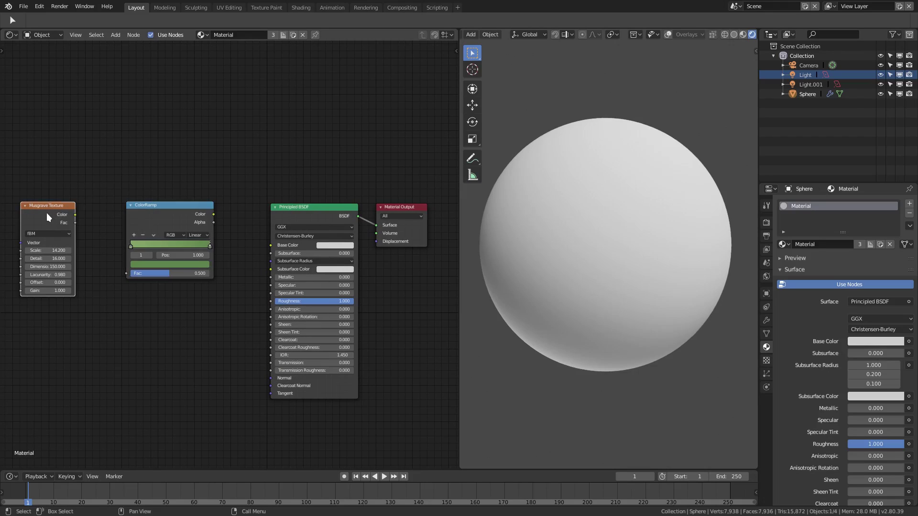
{"action": "left_click", "coordinate": [162, 214]}
{"action": "left_click", "coordinate": [302, 212]}
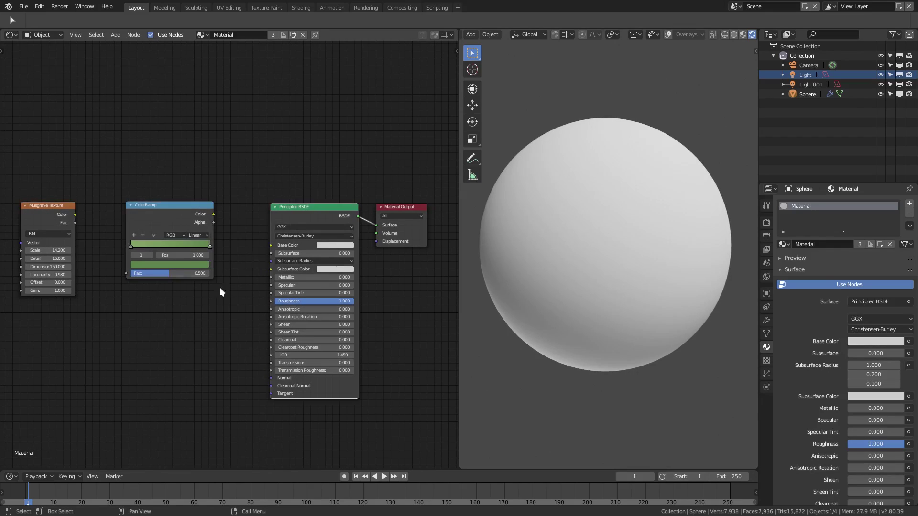
{"action": "key", "text": "shift+a"}
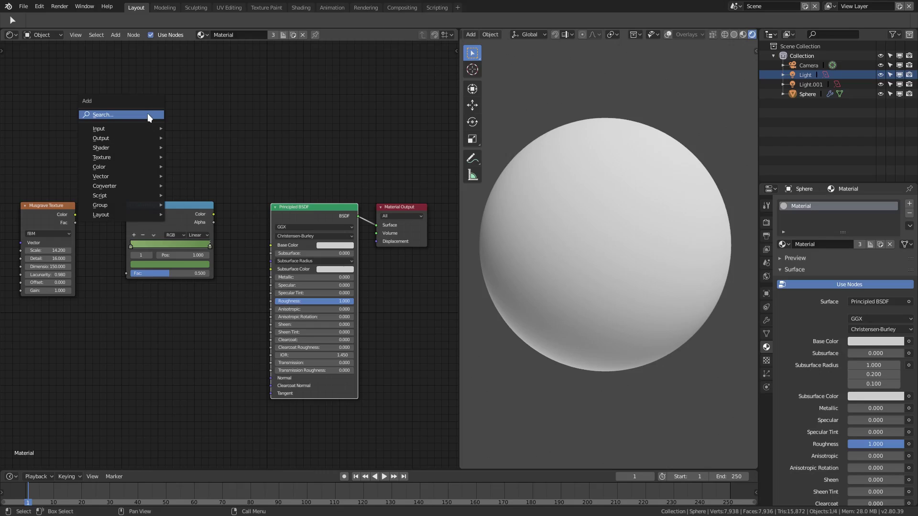
{"action": "left_click", "coordinate": [147, 115]}
{"action": "type", "text": "mus"}
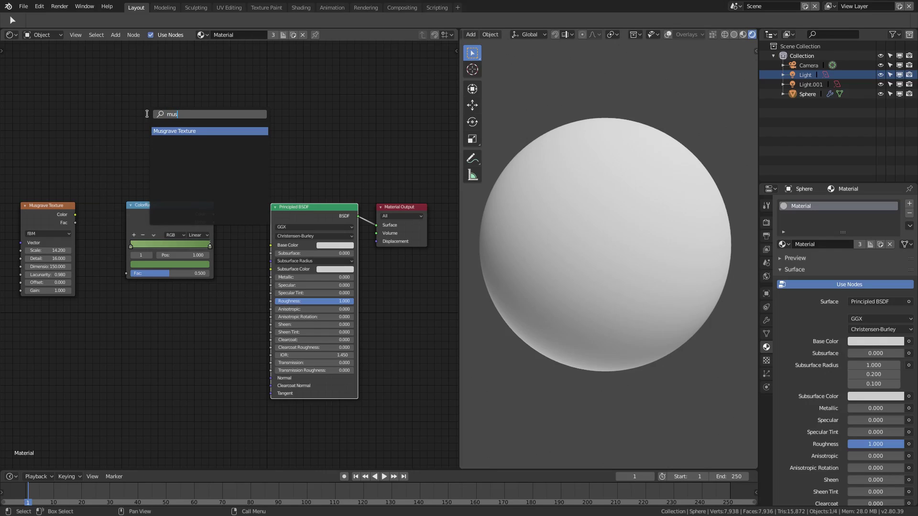
{"action": "left_click", "coordinate": [147, 93]}
{"action": "right_click", "coordinate": [157, 116]}
{"action": "key", "text": "shift+a"}
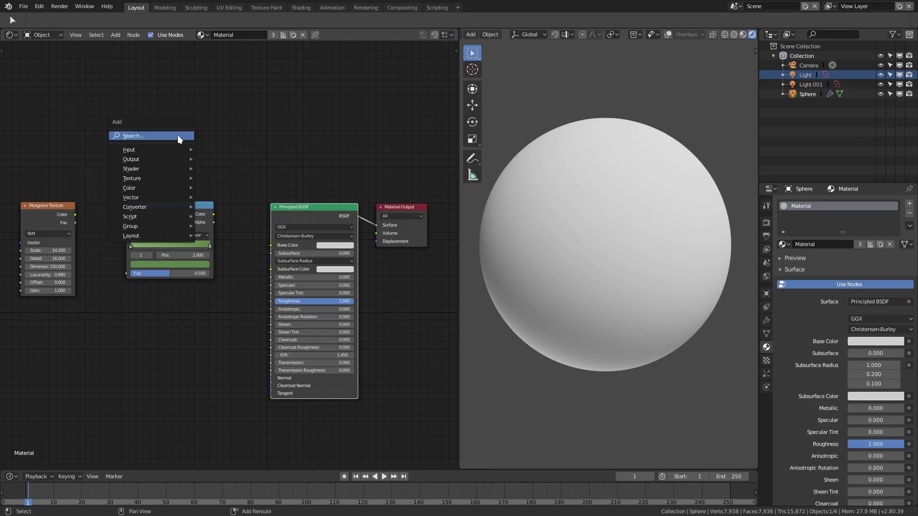
{"action": "left_click", "coordinate": [177, 134]}
{"action": "type", "text": "col"}
{"action": "key", "text": "Return"}
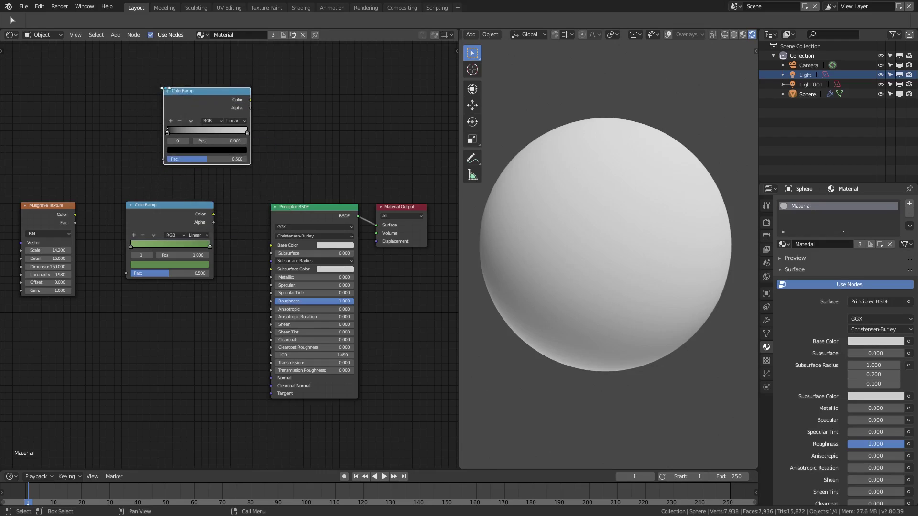
{"action": "key", "text": "Escape"}
Examine the hex colour of the first stop in the green ColorRamp
{"action": "scroll", "coordinate": [156, 242], "scroll_direction": "up", "scroll_amount": 1}
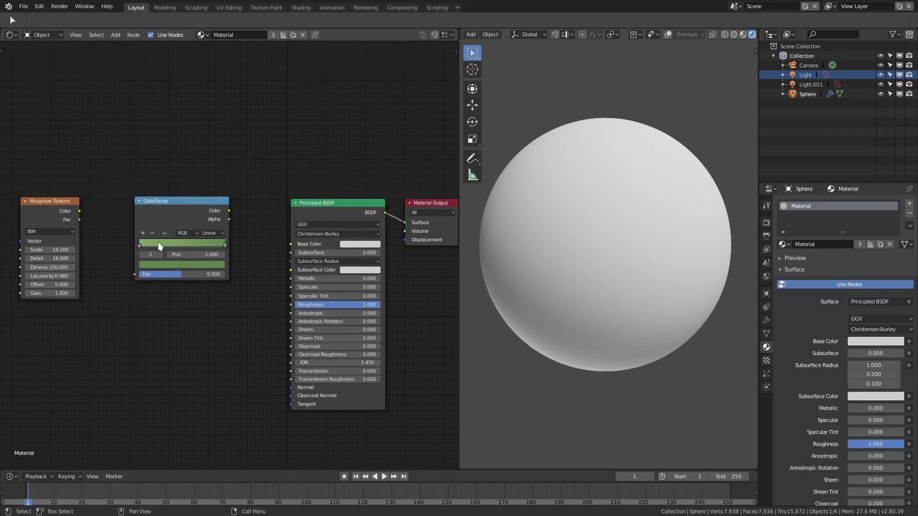
{"action": "left_click", "coordinate": [140, 245]}
{"action": "middle_click_drag", "start_coordinate": [323, 205], "coordinate": [310, 200]}
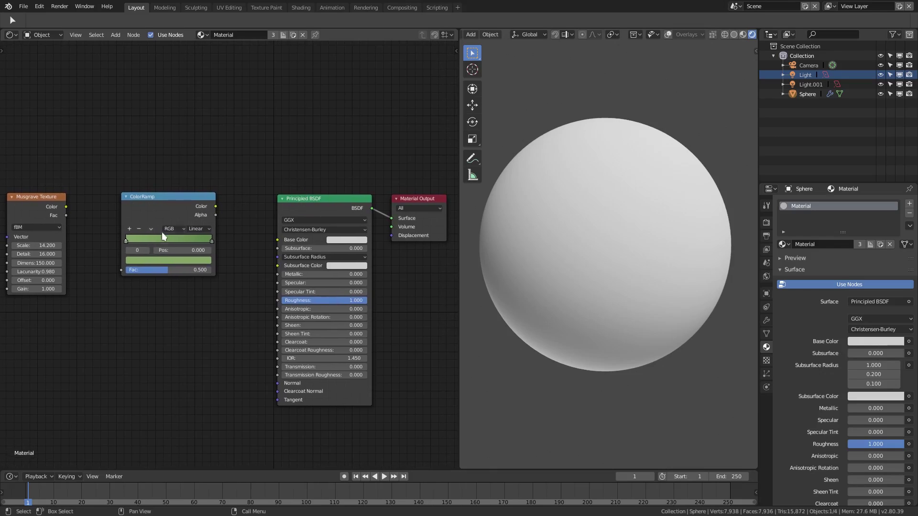
{"action": "left_click", "coordinate": [145, 259]}
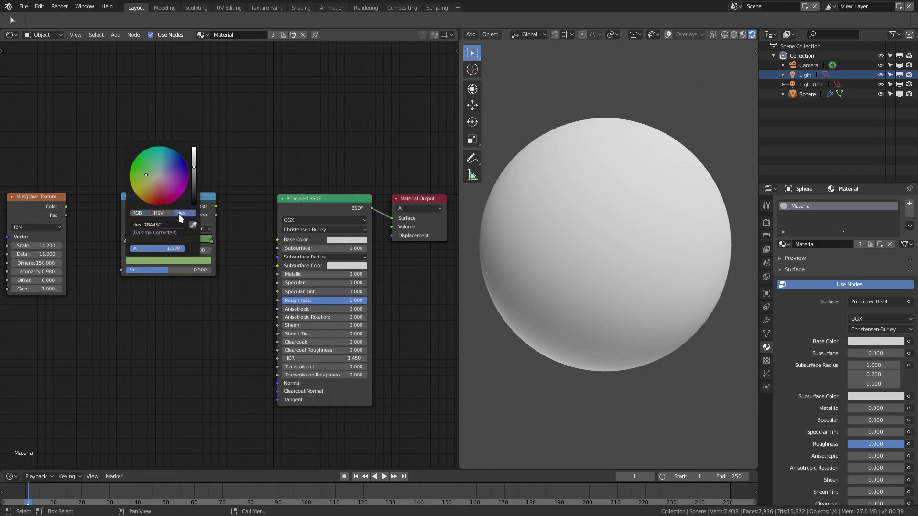
{"action": "left_click", "coordinate": [163, 260]}
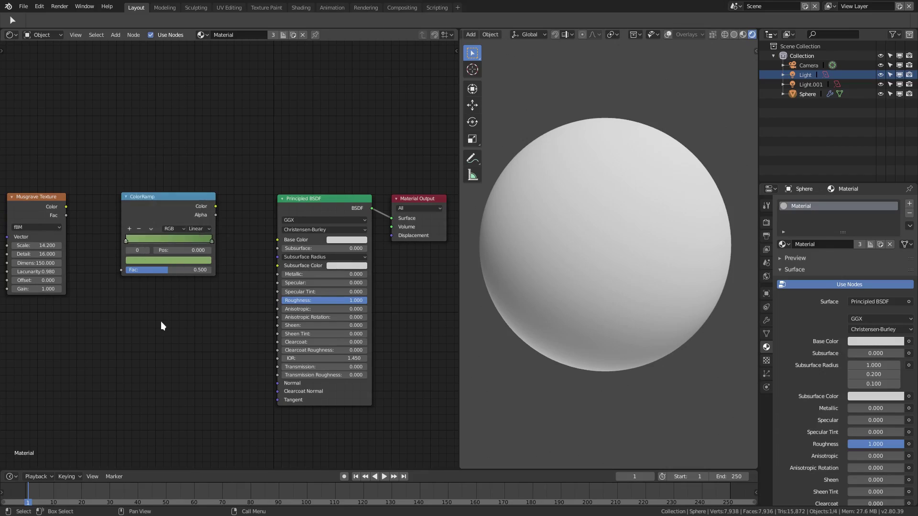
{"action": "left_click", "coordinate": [127, 238]}
Add a second ColorRamp node above the existing green one
{"action": "key", "text": "shift+a"}
{"action": "left_click", "coordinate": [157, 110]}
{"action": "type", "text": "colo"}
{"action": "key", "text": "Return"}
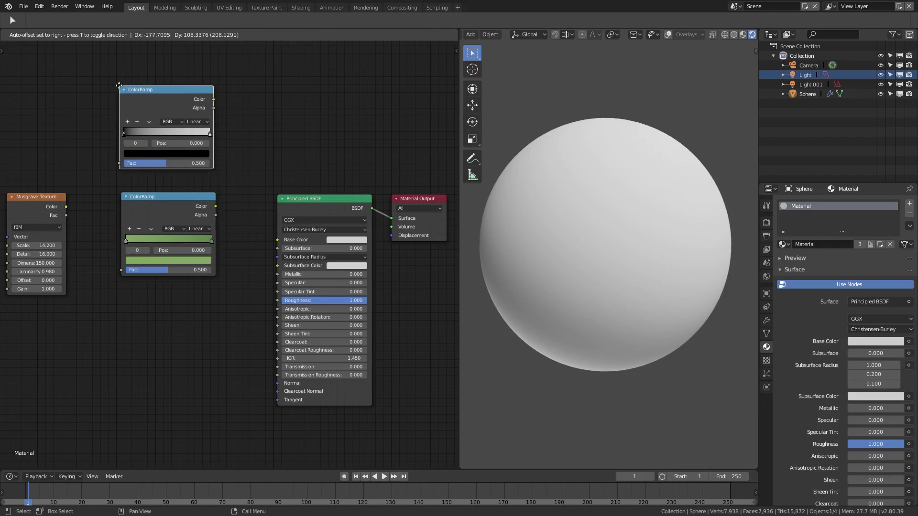
{"action": "left_click", "coordinate": [136, 125]}
Set the last stop of the new ColorRamp to magenta
{"action": "left_click_drag", "start_coordinate": [126, 136], "coordinate": [192, 141]}
{"action": "left_click", "coordinate": [198, 141]}
{"action": "left_click", "coordinate": [188, 158]}
{"action": "left_click_drag", "start_coordinate": [165, 82], "coordinate": [147, 61]}
{"action": "left_click", "coordinate": [163, 97]}
Recolour the first stop of the extra ColorRamp dark blue and delete that node
{"action": "left_click", "coordinate": [114, 139]}
{"action": "left_click", "coordinate": [129, 160]}
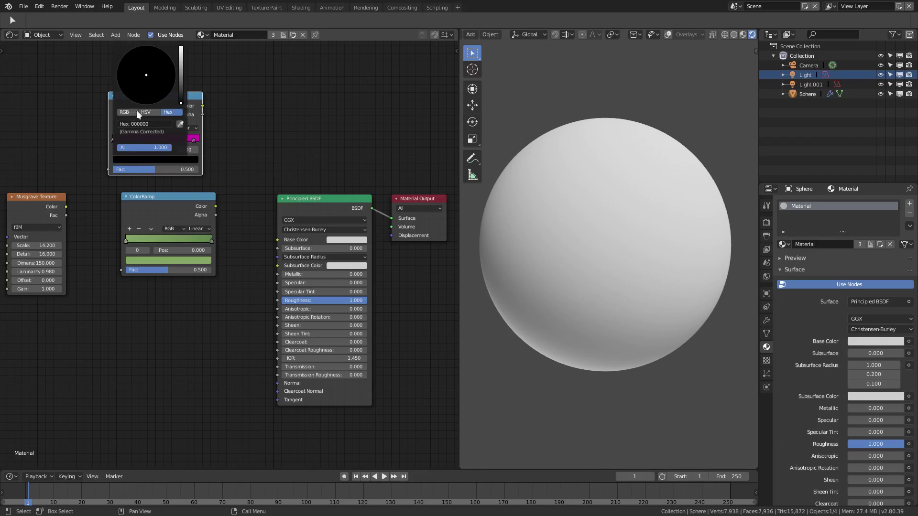
{"action": "left_click_drag", "start_coordinate": [181, 103], "coordinate": [181, 69]}
{"action": "left_click", "coordinate": [168, 57]}
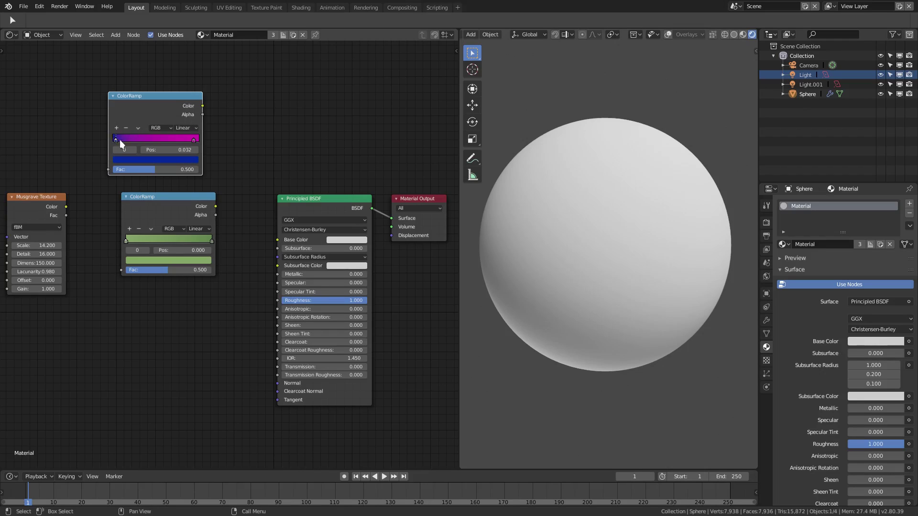
{"action": "left_click_drag", "start_coordinate": [122, 139], "coordinate": [145, 139]}
{"action": "key", "text": "x"}
Examine the hex colour of the last stop in the remaining green ColorRamp
{"action": "left_click", "coordinate": [165, 219]}
{"action": "left_click", "coordinate": [136, 259]}
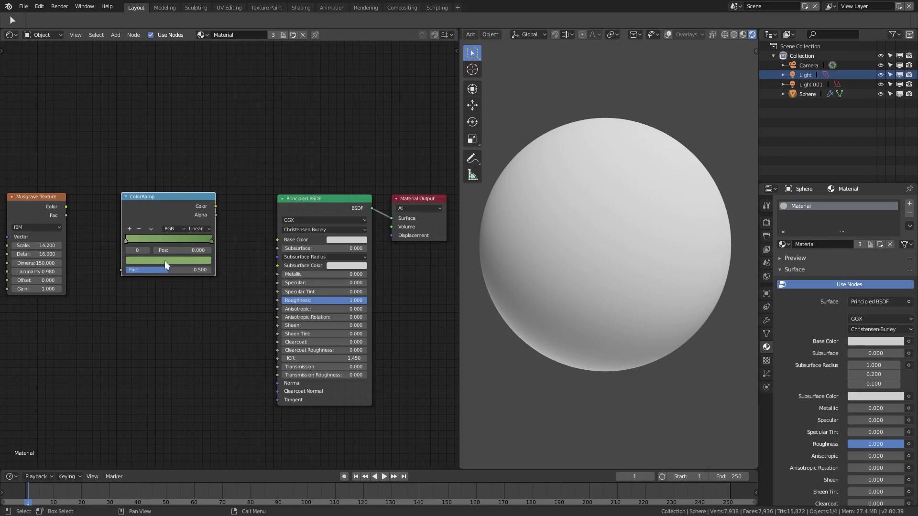
{"action": "left_click", "coordinate": [212, 240]}
{"action": "left_click", "coordinate": [197, 259]}
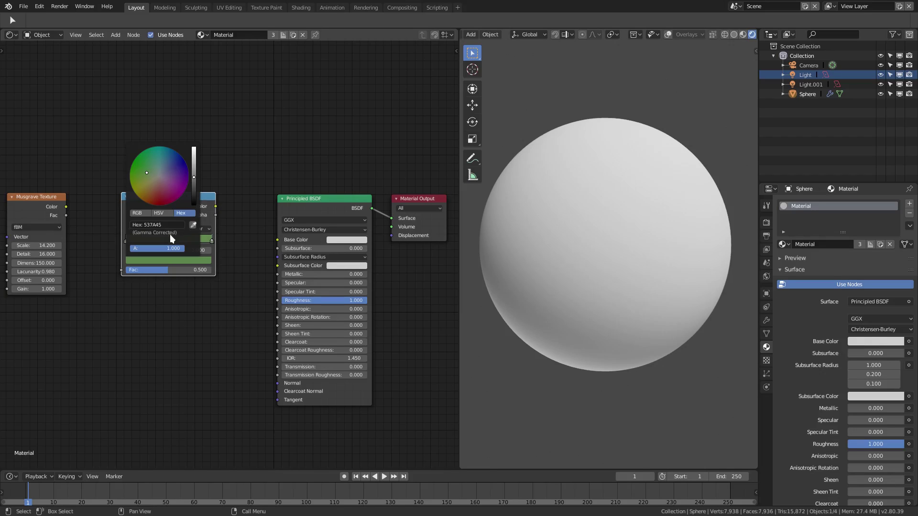
Connect the ColorRamp's Color output to the Base Color of the Principled BSDF
{"action": "scroll", "coordinate": [127, 279], "scroll_direction": "up", "scroll_amount": 2}
{"action": "middle_click_drag", "start_coordinate": [149, 295], "coordinate": [177, 293]}
{"action": "left_click_drag", "start_coordinate": [239, 187], "coordinate": [324, 234]}
{"action": "middle_click_drag", "start_coordinate": [260, 297], "coordinate": [205, 296]}
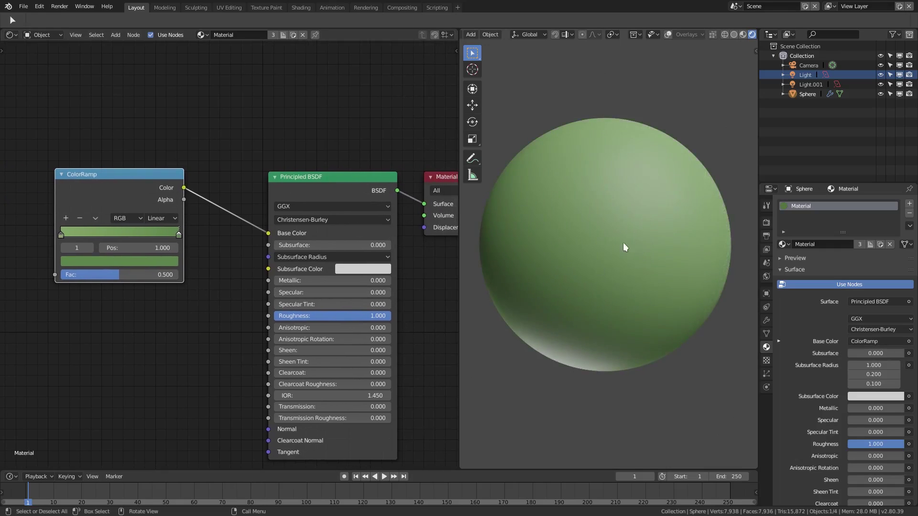
{"action": "mouse_move", "coordinate": [609, 241]}
{"action": "middle_mouse_down"}
{"action": "mouse_move", "coordinate": [694, 259]}
{"action": "mouse_move", "coordinate": [733, 250]}
{"action": "mouse_move", "coordinate": [679, 265]}
{"action": "mouse_move", "coordinate": [506, 251]}
{"action": "mouse_move", "coordinate": [603, 245]}
{"action": "middle_mouse_up"}
Connect the existing Musgrave Texture's Color output to the ColorRamp's Fac input and detach it again
{"action": "scroll", "coordinate": [182, 325], "scroll_direction": "down", "scroll_amount": 3}
{"action": "middle_click_drag", "start_coordinate": [163, 323], "coordinate": [207, 321]}
{"action": "left_click_drag", "start_coordinate": [93, 199], "coordinate": [152, 268]}
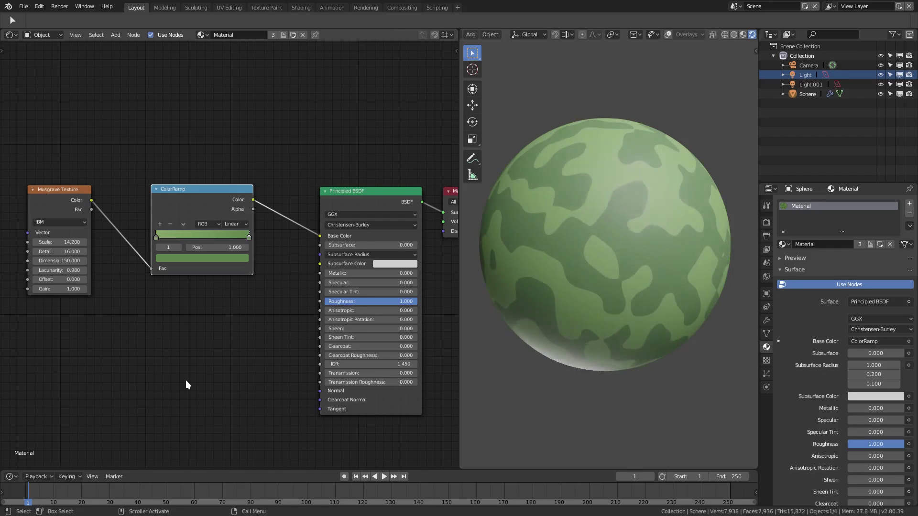
{"action": "middle_click_drag", "start_coordinate": [205, 363], "coordinate": [224, 366]}
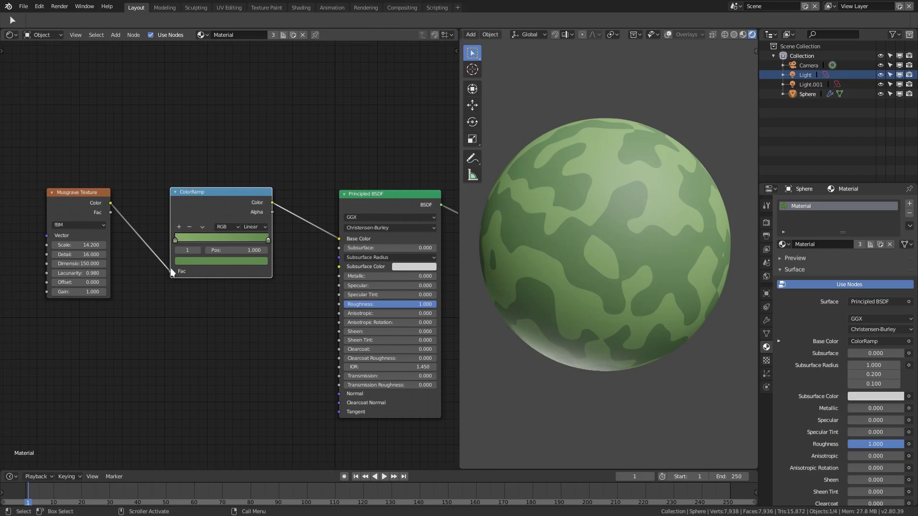
{"action": "left_click_drag", "start_coordinate": [170, 271], "coordinate": [156, 270]}
Add a new Musgrave Texture node above the existing Musgrave Texture
{"action": "key", "text": "shift+a"}
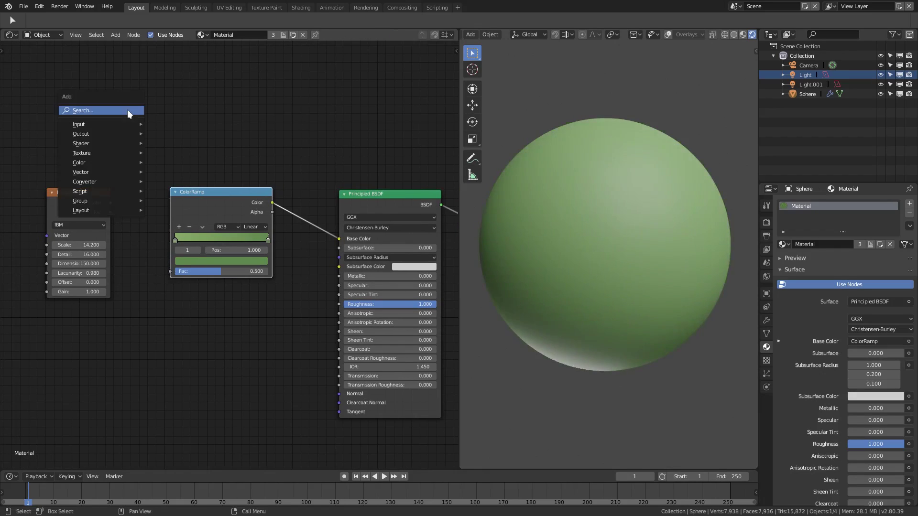
{"action": "left_click", "coordinate": [127, 110]}
{"action": "type", "text": "mus"}
{"action": "key", "text": "Return"}
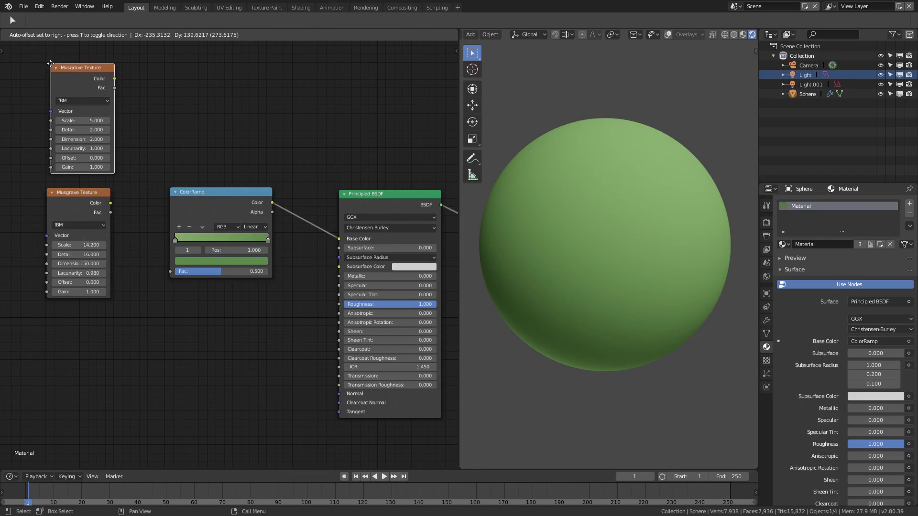
{"action": "left_click", "coordinate": [70, 179]}
Connect the new Musgrave Texture's Color output to the ColorRamp's Fac input
{"action": "scroll", "coordinate": [71, 179], "scroll_direction": "up", "scroll_amount": 1}
{"action": "scroll", "coordinate": [71, 179], "scroll_direction": "up", "scroll_amount": 1}
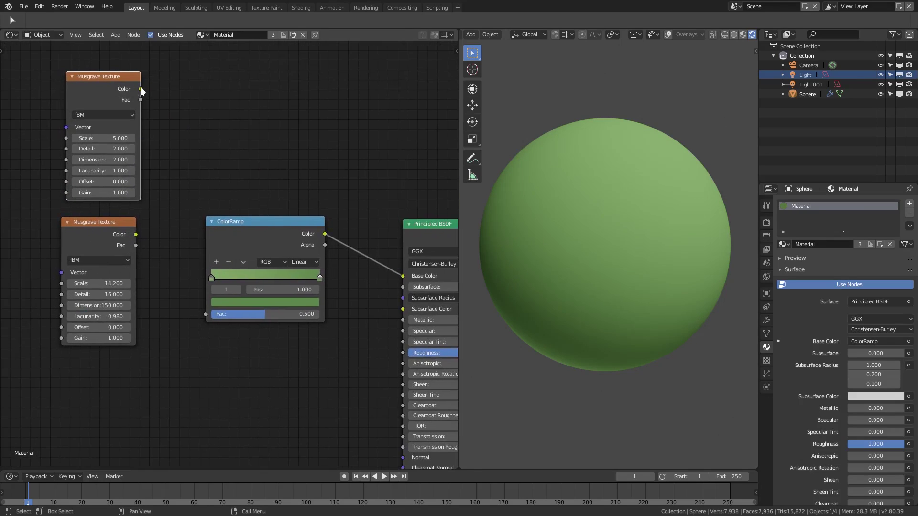
{"action": "left_click_drag", "start_coordinate": [141, 89], "coordinate": [206, 314]}
{"action": "scroll", "coordinate": [614, 234], "scroll_direction": "down", "scroll_amount": 1}
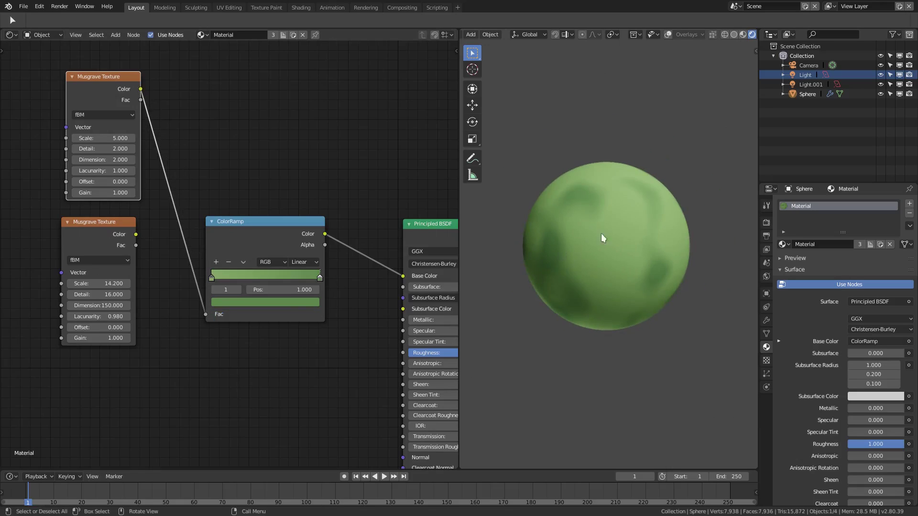
{"action": "middle_click_drag", "start_coordinate": [614, 235], "coordinate": [506, 271]}
Shift the old Musgrave Texture node down and place the new one beside the ColorRamp
{"action": "left_click_drag", "start_coordinate": [103, 230], "coordinate": [99, 345]}
{"action": "left_click_drag", "start_coordinate": [112, 109], "coordinate": [105, 228]}
{"action": "middle_click_drag", "start_coordinate": [175, 309], "coordinate": [186, 288]}
Set the new Musgrave Texture's Scale to 14 and Detail to 16
{"action": "left_click", "coordinate": [87, 238]}
{"action": "type", "text": "5.614"}
{"action": "key", "text": "Return"}
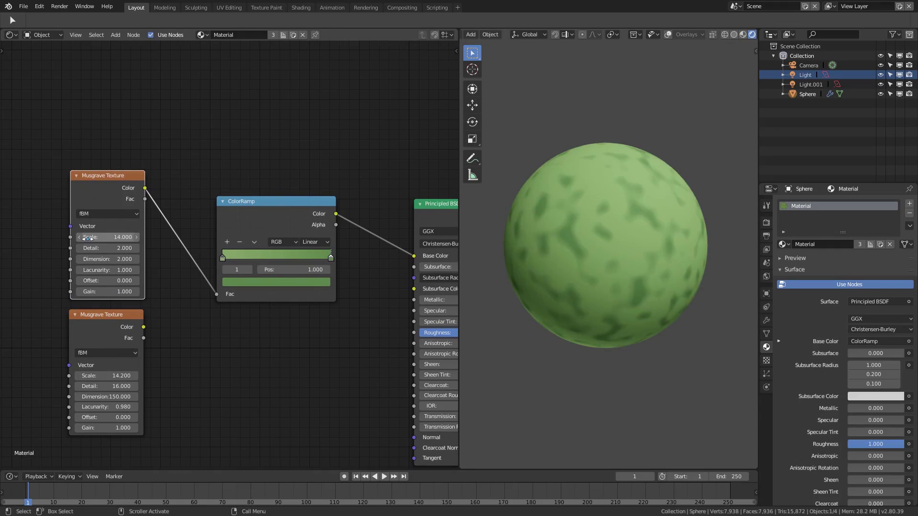
{"action": "left_click", "coordinate": [109, 250]}
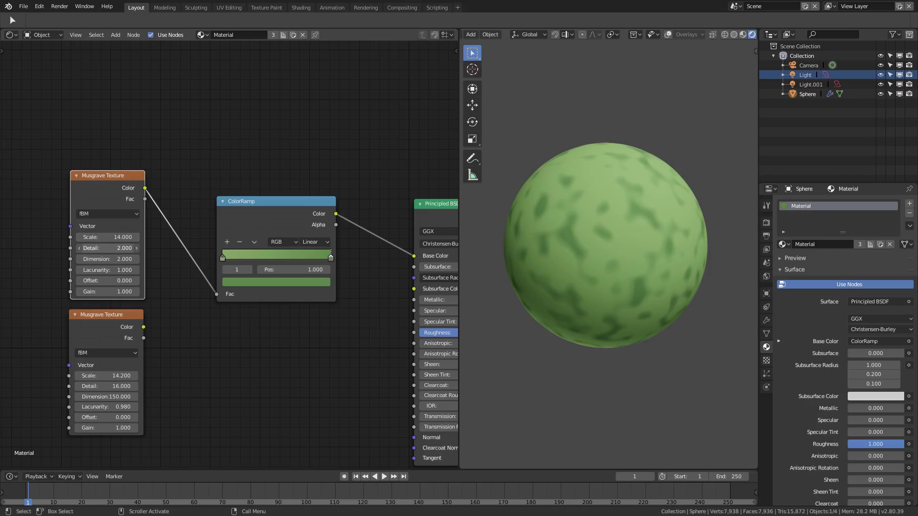
{"action": "type", "text": "16"}
{"action": "key", "text": "Return"}
Set the new Musgrave Texture's Dimension to 150 and Lacunarity to 0.980
{"action": "left_click", "coordinate": [117, 259]}
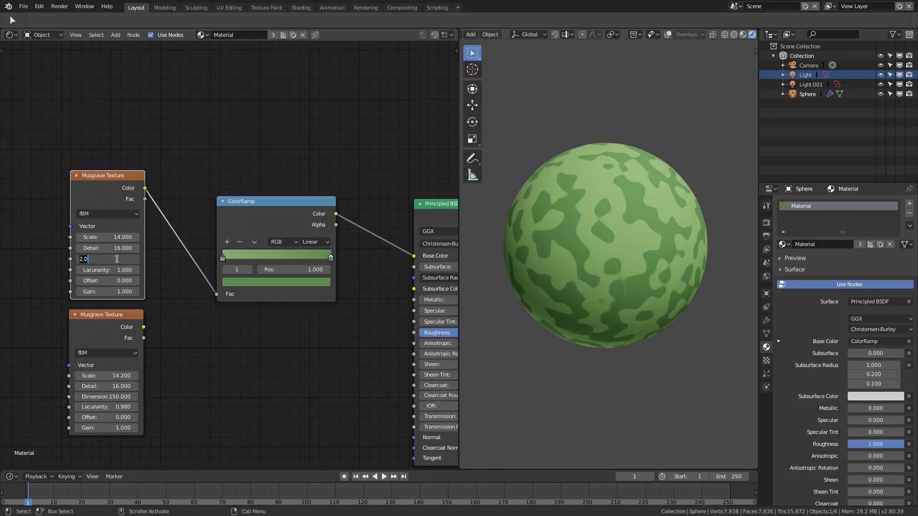
{"action": "type", "text": "150"}
{"action": "left_click", "coordinate": [115, 271]}
{"action": "key", "text": "Return"}
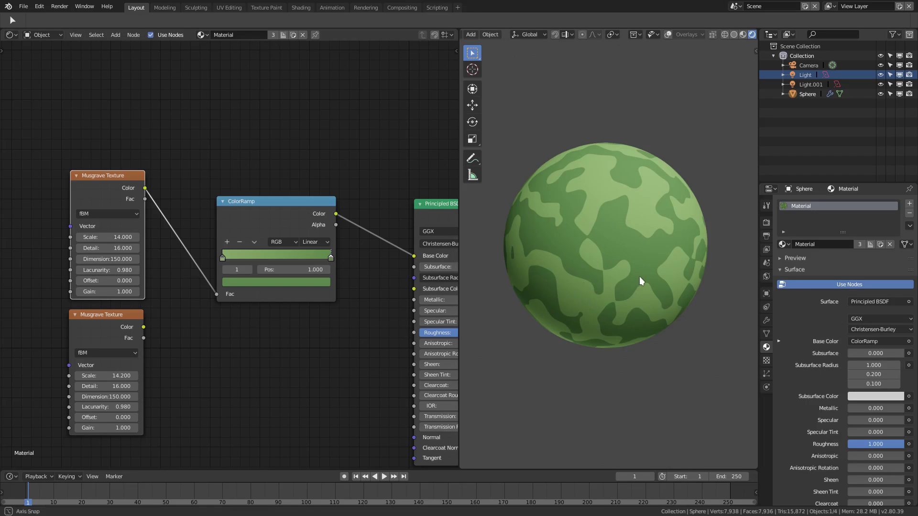
{"action": "mouse_move", "coordinate": [641, 276]}
{"action": "middle_mouse_down"}
{"action": "mouse_move", "coordinate": [712, 281]}
{"action": "mouse_move", "coordinate": [593, 273]}
{"action": "mouse_move", "coordinate": [675, 274]}
{"action": "mouse_move", "coordinate": [636, 274]}
{"action": "middle_mouse_up"}
Delete the unconnected old Musgrave Texture node and reposition the remaining one beside the ColorRamp
{"action": "scroll", "coordinate": [636, 273], "scroll_direction": "down", "scroll_amount": 2}
{"action": "scroll", "coordinate": [215, 310], "scroll_direction": "down", "scroll_amount": 1}
{"action": "middle_click_drag", "start_coordinate": [215, 311], "coordinate": [179, 198]}
{"action": "left_click", "coordinate": [81, 197]}
{"action": "key", "text": "x"}
{"action": "left_click_drag", "start_coordinate": [84, 77], "coordinate": [92, 100]}
{"action": "scroll", "coordinate": [241, 164], "scroll_direction": "down", "scroll_amount": 1}
{"action": "middle_click_drag", "start_coordinate": [241, 164], "coordinate": [248, 204]}
{"action": "middle_click_drag", "start_coordinate": [301, 251], "coordinate": [271, 239]}
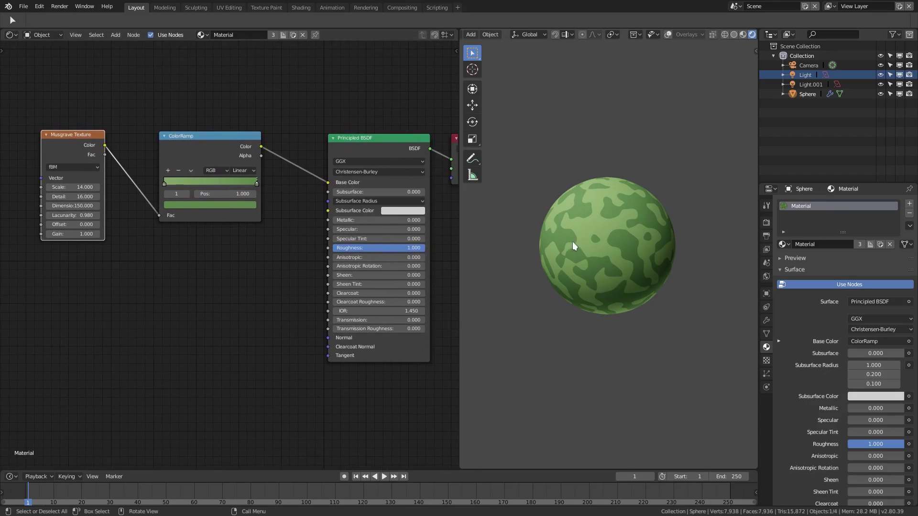
Duplicate the sphere and place the copy above the original along the global Z axis
{"action": "middle_click_drag", "start_coordinate": [607, 257], "coordinate": [647, 252]}
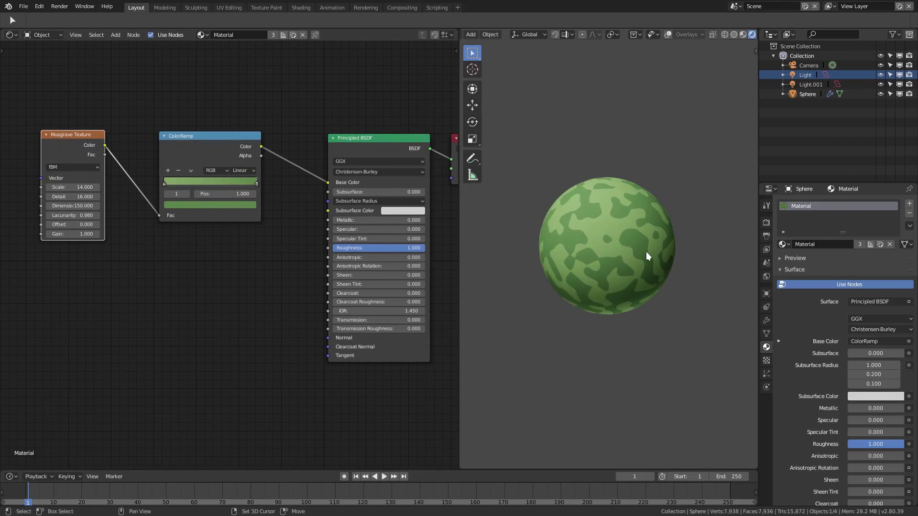
{"action": "key", "text": "shift+d"}
{"action": "key", "text": "z"}
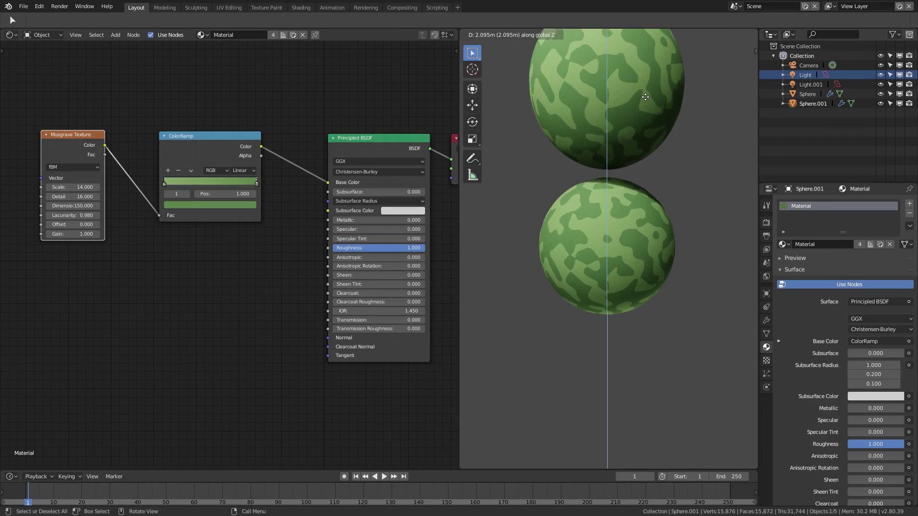
{"action": "left_click", "coordinate": [610, 154]}
{"action": "middle_click_drag", "start_coordinate": [610, 154], "coordinate": [643, 216]}
{"action": "scroll", "coordinate": [642, 191], "scroll_direction": "down", "scroll_amount": 1}
Raise the sphere copy another 0.279 m along Z, and undo both this move and the duplication
{"action": "key", "text": "g"}
{"action": "key", "text": "z"}
{"action": "left_click", "coordinate": [646, 354]}
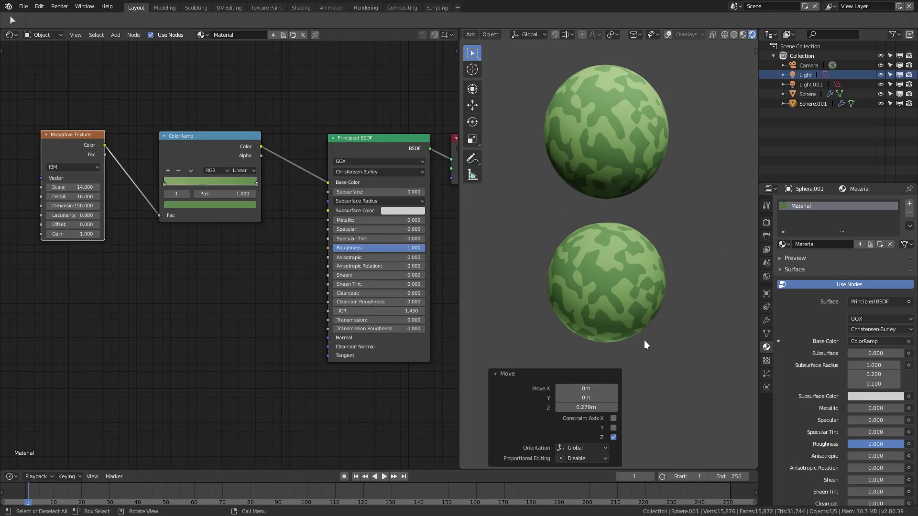
{"action": "middle_click_drag", "start_coordinate": [629, 299], "coordinate": [626, 303]}
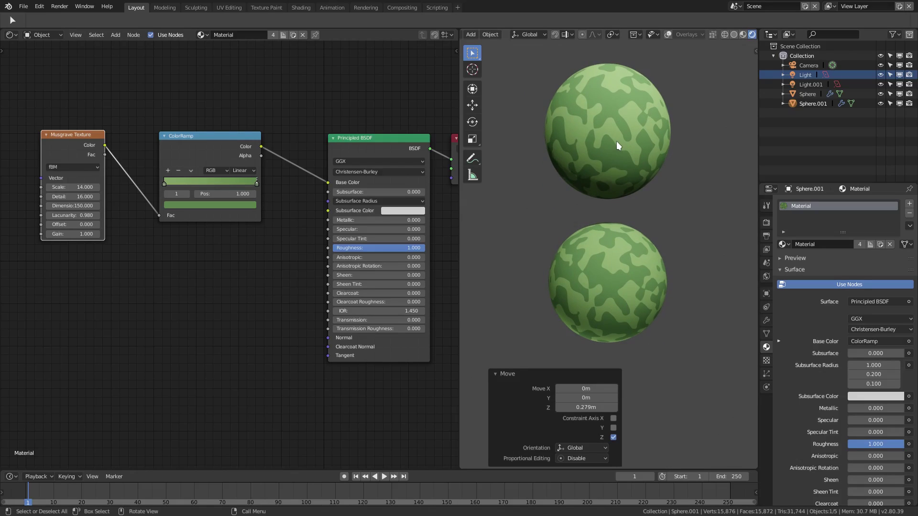
{"action": "key", "text": "ctrl+z"}
{"action": "key", "text": "ctrl+z"}
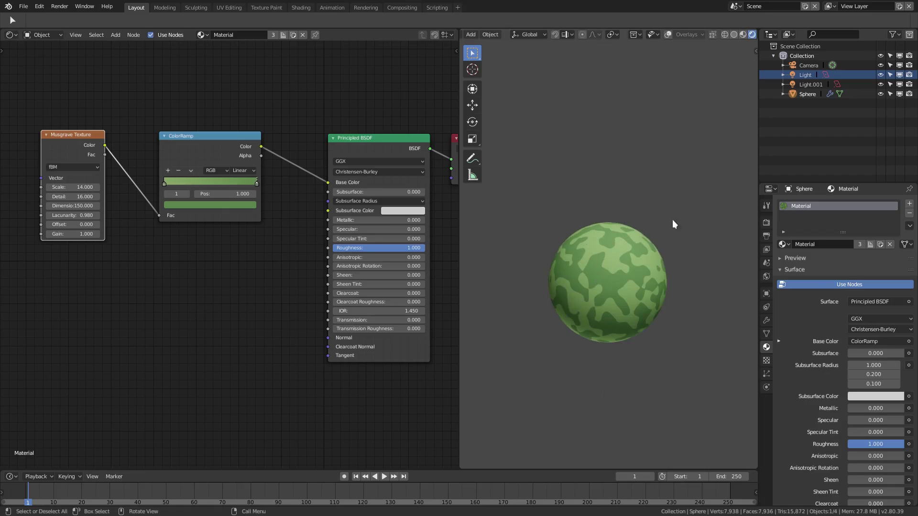
Duplicate the sphere and place the copy 2.57 m away along the global Y axis
{"action": "key", "text": "shift+d"}
{"action": "key", "text": "x"}
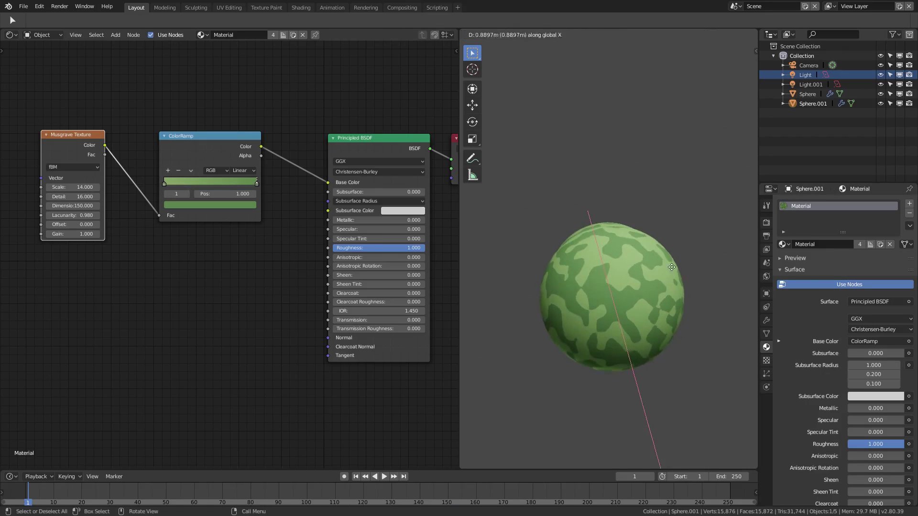
{"action": "key", "text": "y"}
{"action": "left_click", "coordinate": [596, 322]}
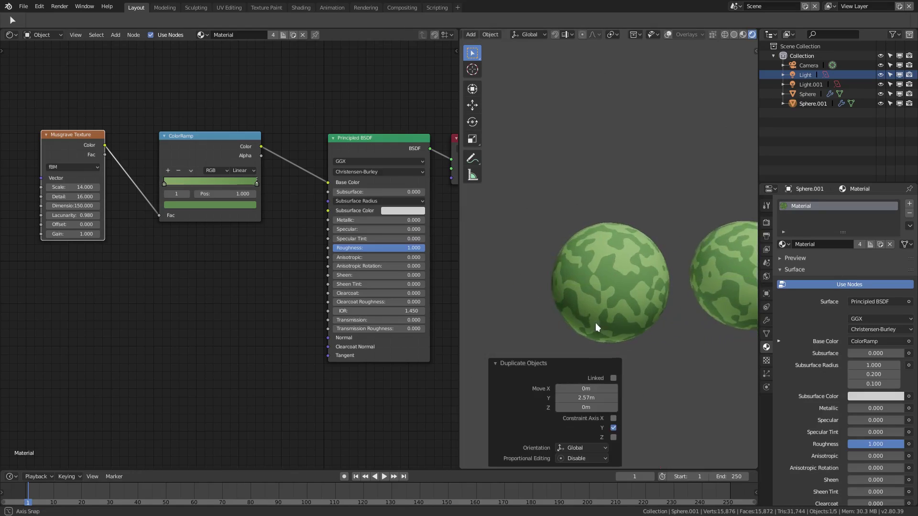
Move the sphere copy -0.401 m along the global Y axis, closer to the original sphere
{"action": "middle_click_drag", "start_coordinate": [595, 323], "coordinate": [572, 280], "text": "shift"}
{"action": "key", "text": "g"}
{"action": "key", "text": "y"}
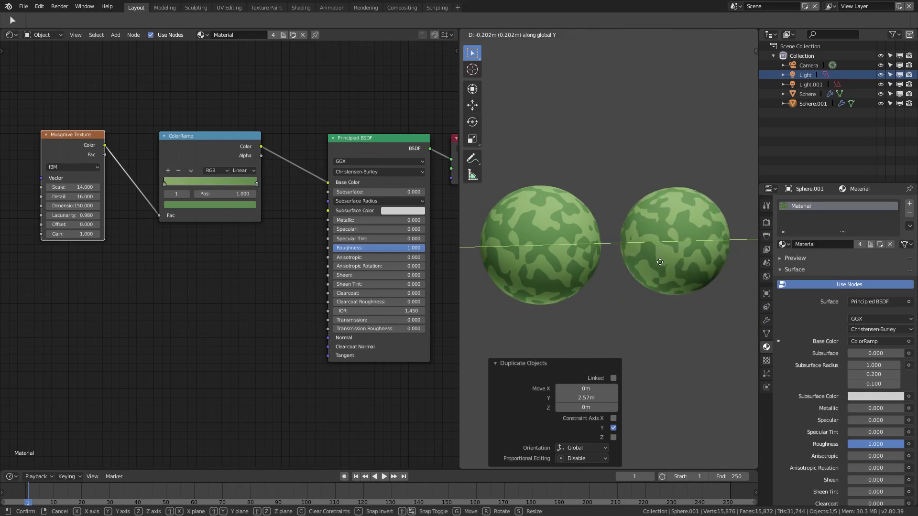
{"action": "left_click", "coordinate": [650, 262]}
{"action": "middle_click_drag", "start_coordinate": [499, 261], "coordinate": [519, 268], "text": "shift"}
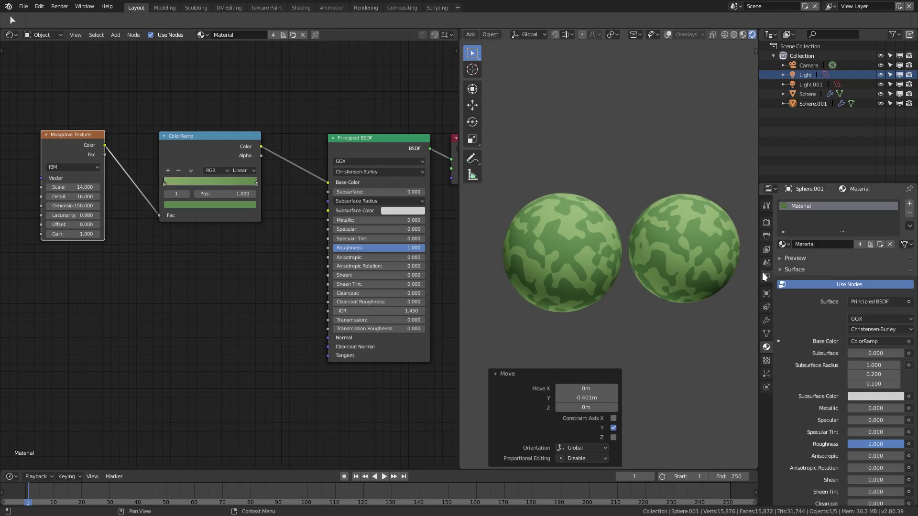
Make the copied sphere's material a single-user copy and brighten its ColorRamp's first stop to light green BEFF8F
{"action": "left_click", "coordinate": [859, 244]}
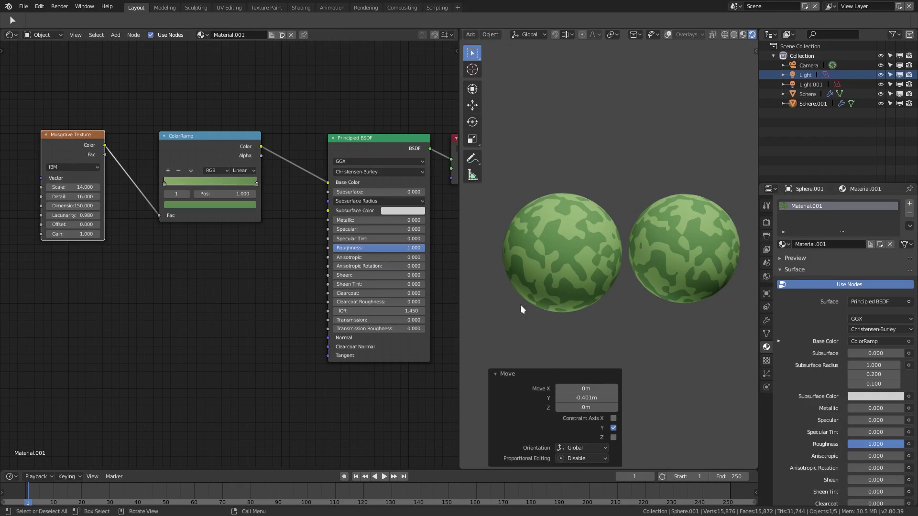
{"action": "left_click", "coordinate": [196, 205]}
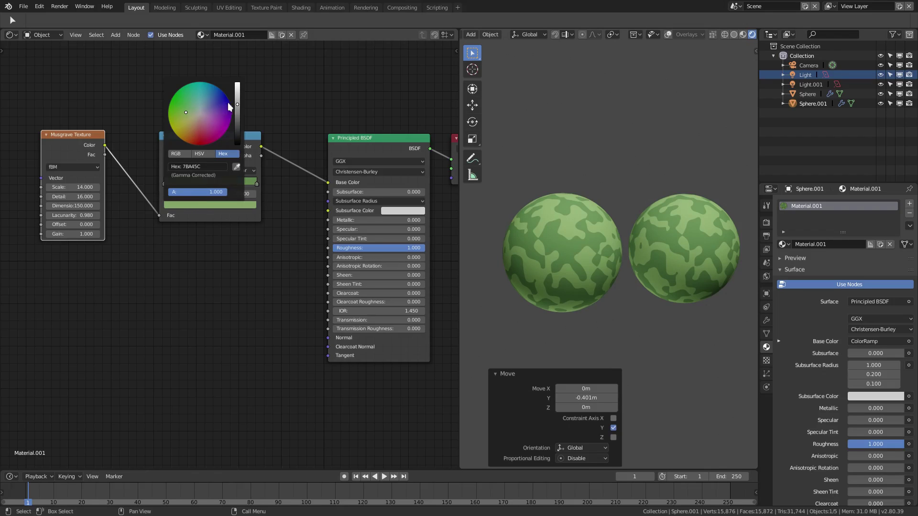
{"action": "left_click_drag", "start_coordinate": [229, 102], "coordinate": [238, 94]}
{"action": "left_click", "coordinate": [254, 182]}
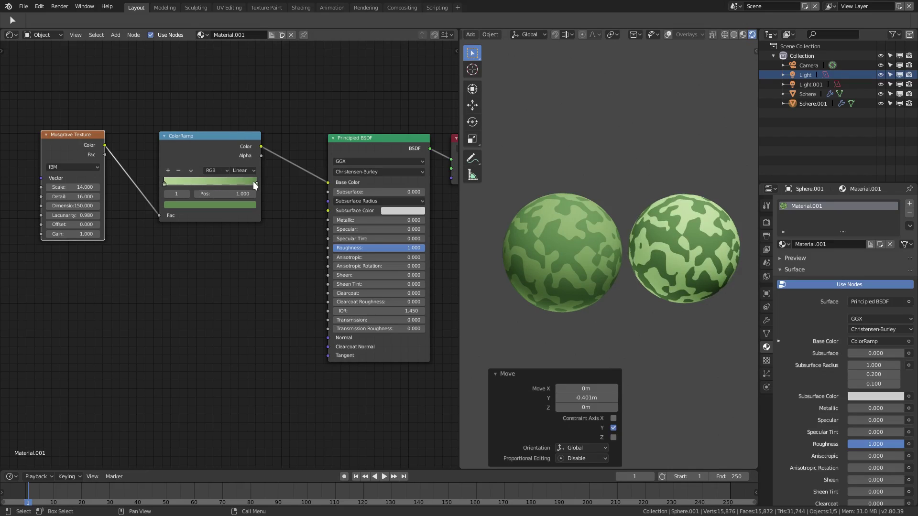
Change the second ColorRamp stop of the copied sphere's material to a light bluish grey, C0C8CC
{"action": "left_click", "coordinate": [243, 204]}
{"action": "mouse_move", "coordinate": [237, 109]}
{"action": "left_mouse_down"}
{"action": "mouse_move", "coordinate": [237, 84]}
{"action": "mouse_move", "coordinate": [237, 94]}
{"action": "left_mouse_up"}
{"action": "left_click_drag", "start_coordinate": [187, 110], "coordinate": [198, 111]}
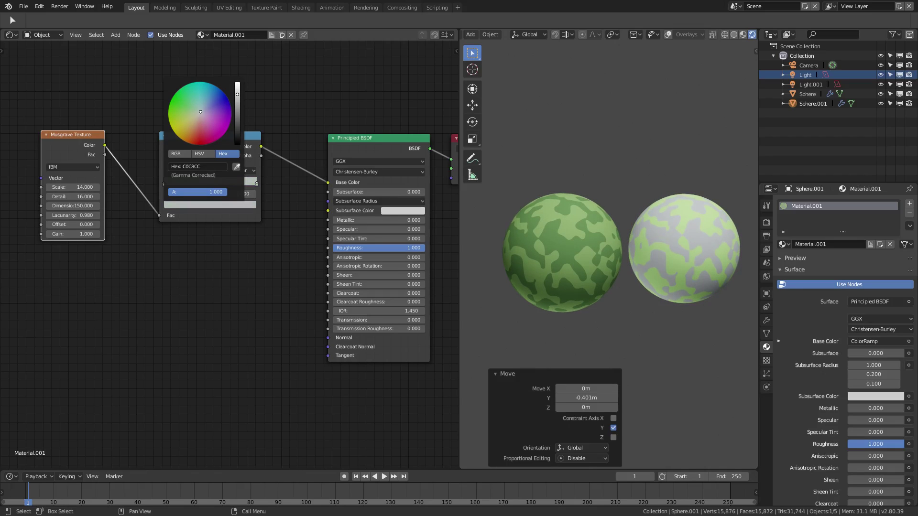
Change the first ColorRamp stop of the copied sphere's material to a darker bluish grey, 94A0A6
{"action": "left_click", "coordinate": [166, 180]}
{"action": "left_click", "coordinate": [184, 207]}
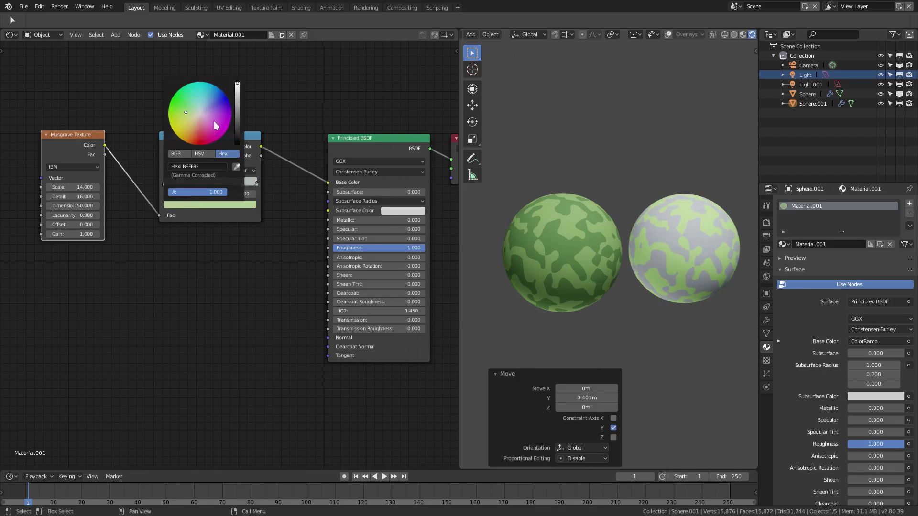
{"action": "left_click_drag", "start_coordinate": [214, 115], "coordinate": [202, 112]}
{"action": "left_click", "coordinate": [237, 104]}
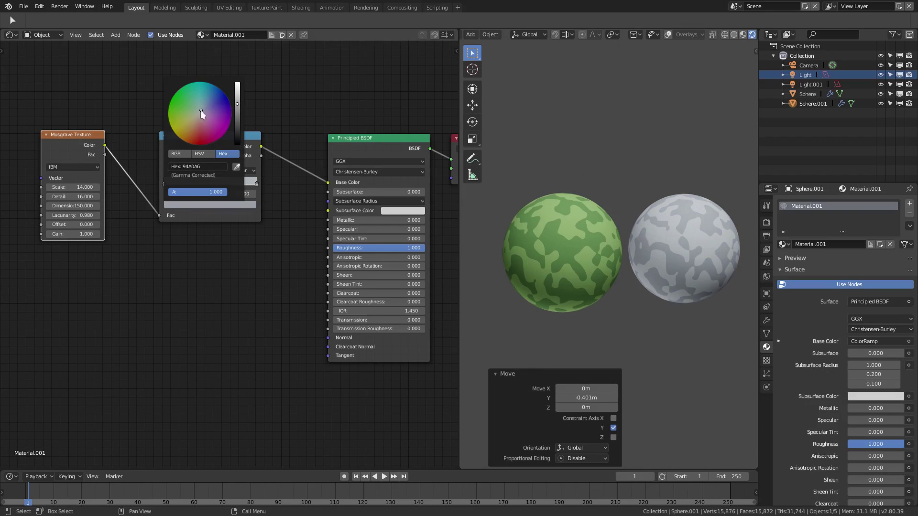
Duplicate the grey sphere and place the copy -4.34 m along global Y, on the other side of the green sphere
{"action": "scroll", "coordinate": [720, 250], "scroll_direction": "down", "scroll_amount": 1}
{"action": "key", "text": "shift+d"}
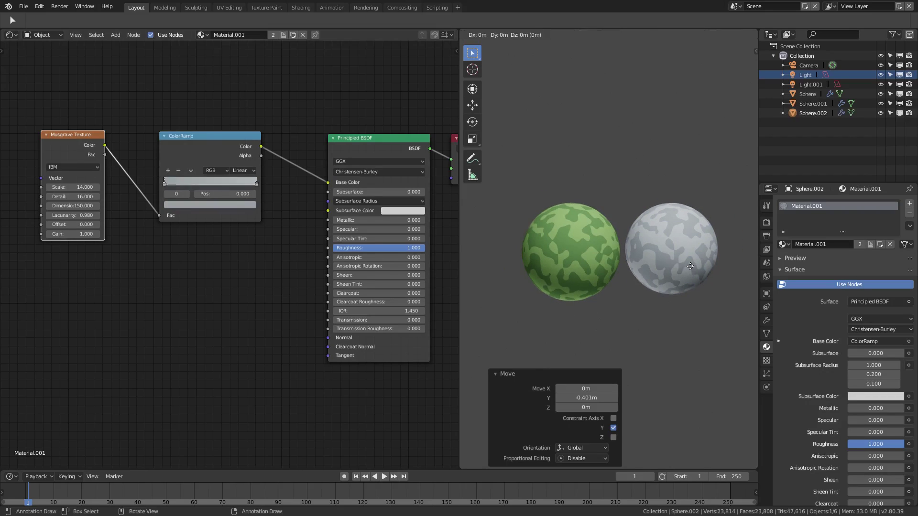
{"action": "key", "text": "y"}
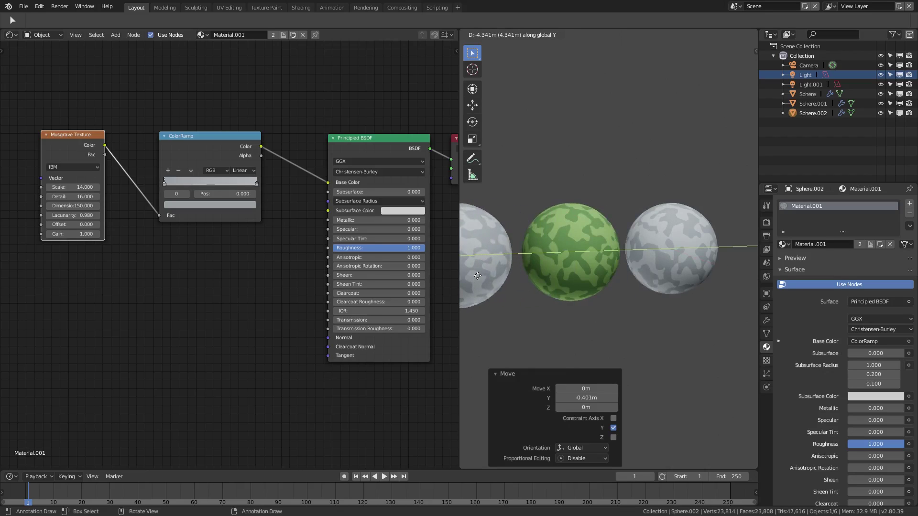
{"action": "left_click", "coordinate": [477, 276]}
{"action": "middle_click_drag", "start_coordinate": [588, 259], "coordinate": [655, 246], "text": "shift"}
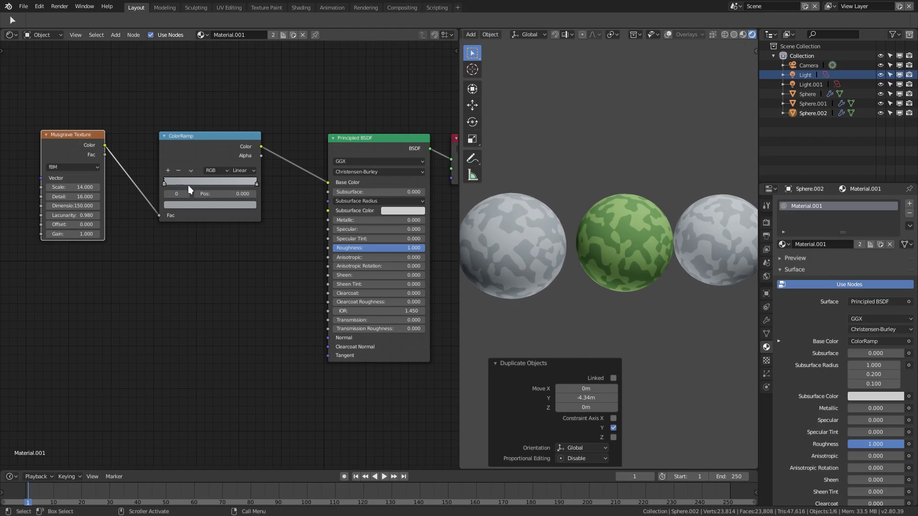
Make the new sphere's material a single-user copy and change its first ColorRamp stop to a yellowish green
{"action": "left_click", "coordinate": [859, 245]}
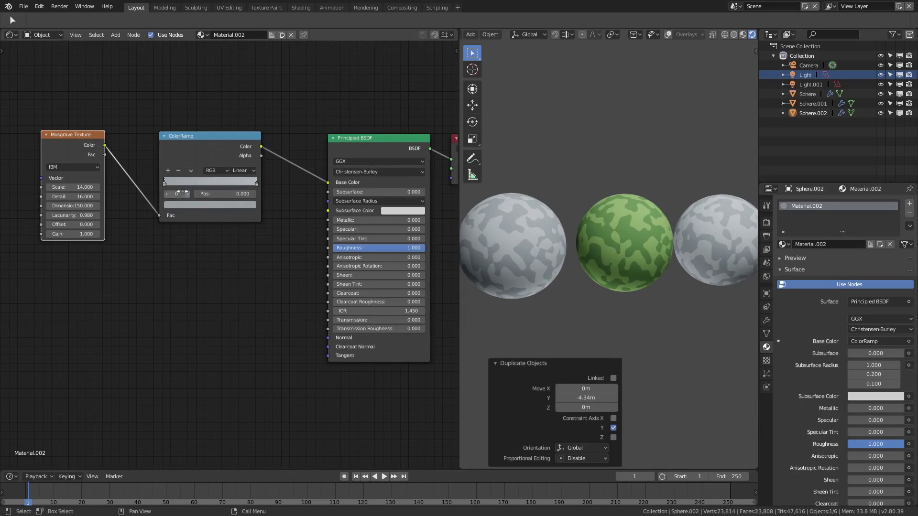
{"action": "left_click", "coordinate": [206, 205]}
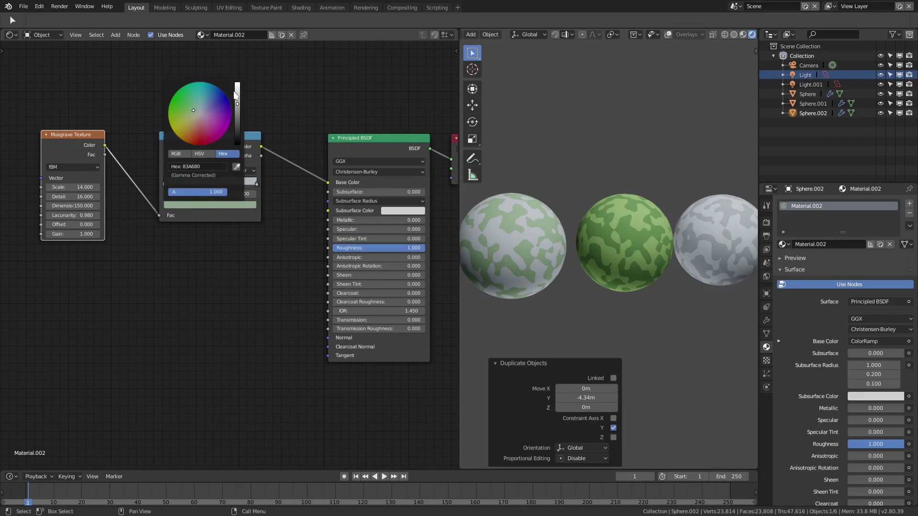
{"action": "left_click_drag", "start_coordinate": [236, 93], "coordinate": [247, 111]}
Change the second ColorRamp stop of the new sphere's material to a light khaki yellow
{"action": "left_click", "coordinate": [253, 183]}
{"action": "left_click", "coordinate": [250, 205]}
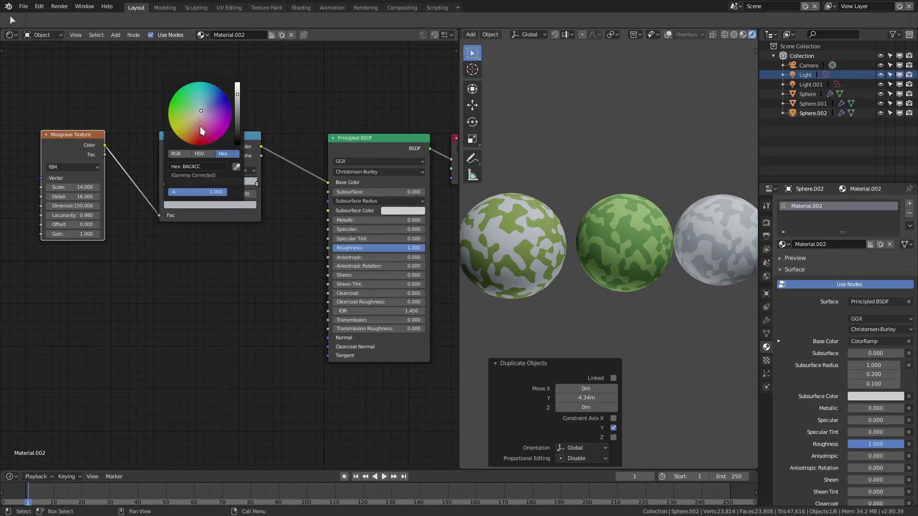
{"action": "left_click_drag", "start_coordinate": [237, 96], "coordinate": [237, 92]}
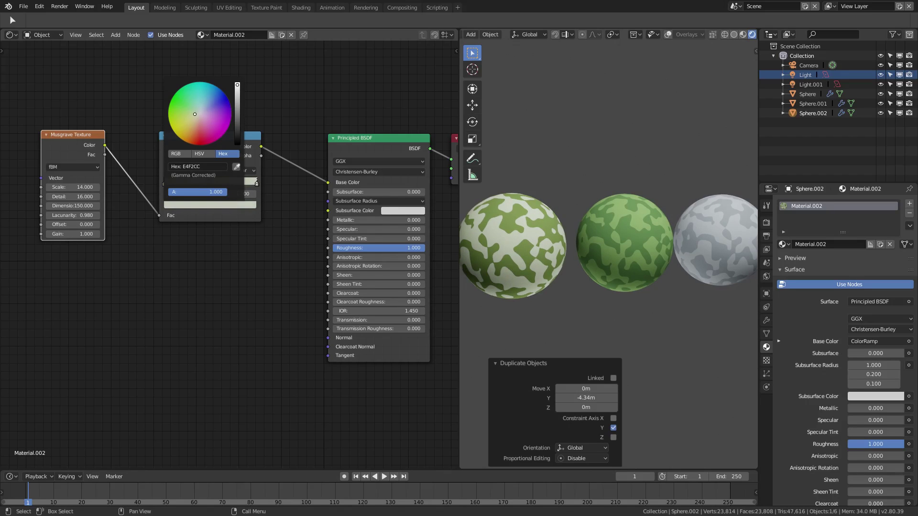
{"action": "left_click_drag", "start_coordinate": [194, 115], "coordinate": [190, 120]}
{"action": "left_click_drag", "start_coordinate": [237, 99], "coordinate": [237, 97]}
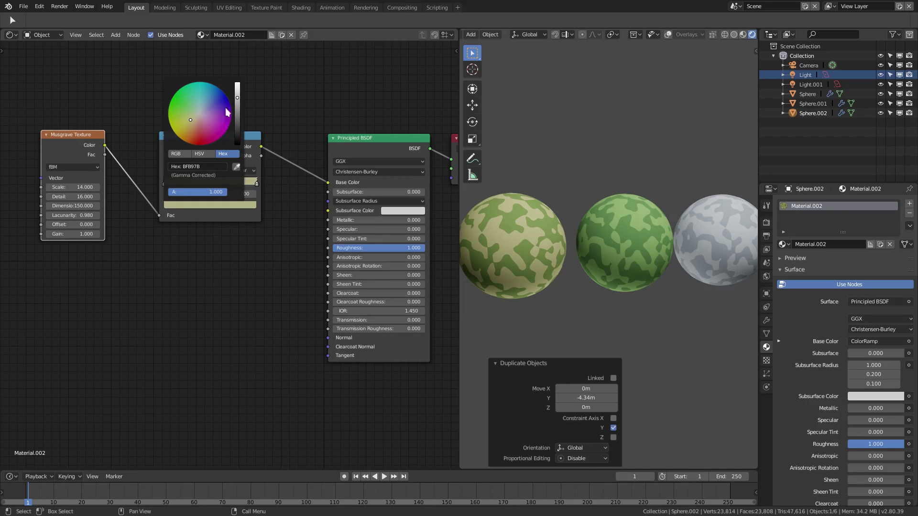
{"action": "left_click_drag", "start_coordinate": [192, 122], "coordinate": [188, 120]}
Shift the first ColorRamp stop of the new sphere's material to a muted olive green
{"action": "left_click", "coordinate": [170, 180]}
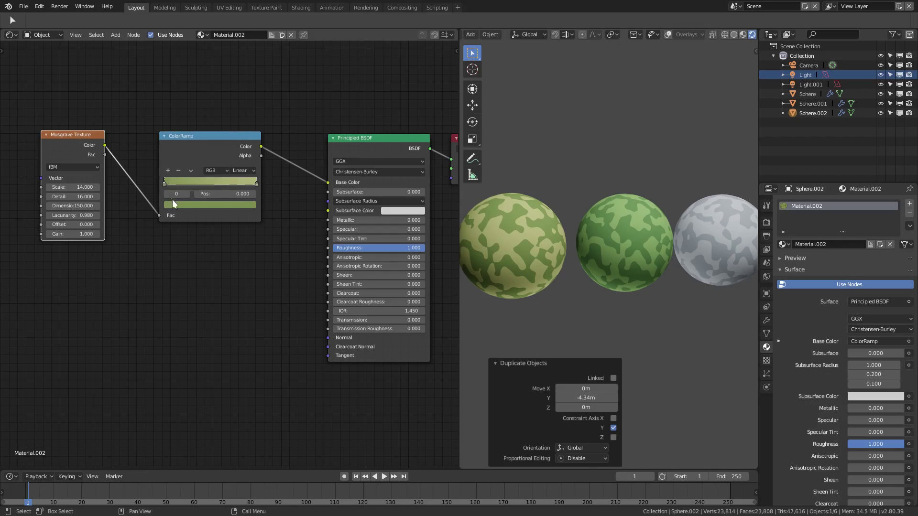
{"action": "left_click", "coordinate": [174, 204]}
{"action": "left_click_drag", "start_coordinate": [186, 115], "coordinate": [188, 118]}
Move the olive sphere 0.0341 m along the global Y axis to even out the spacing
{"action": "scroll", "coordinate": [623, 299], "scroll_direction": "down", "scroll_amount": 2}
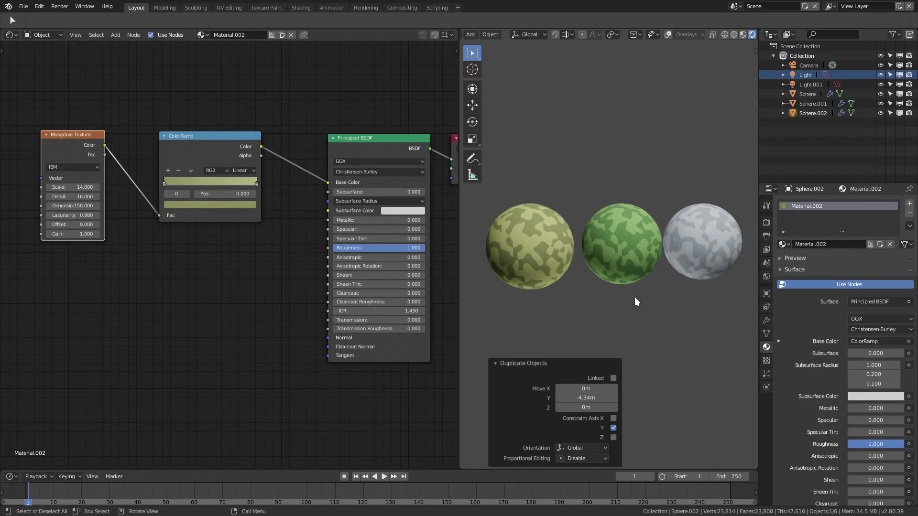
{"action": "middle_click_drag", "start_coordinate": [635, 297], "coordinate": [604, 270]}
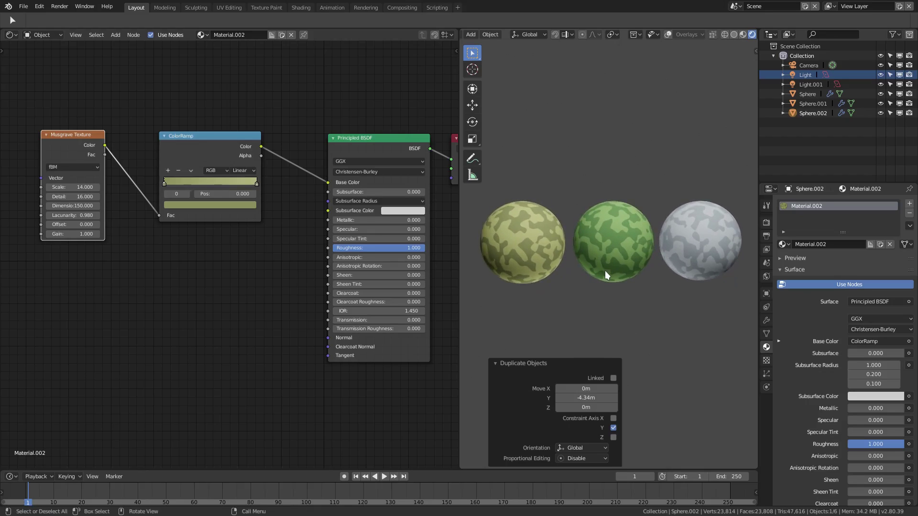
{"action": "key", "text": "g"}
{"action": "key", "text": "y"}
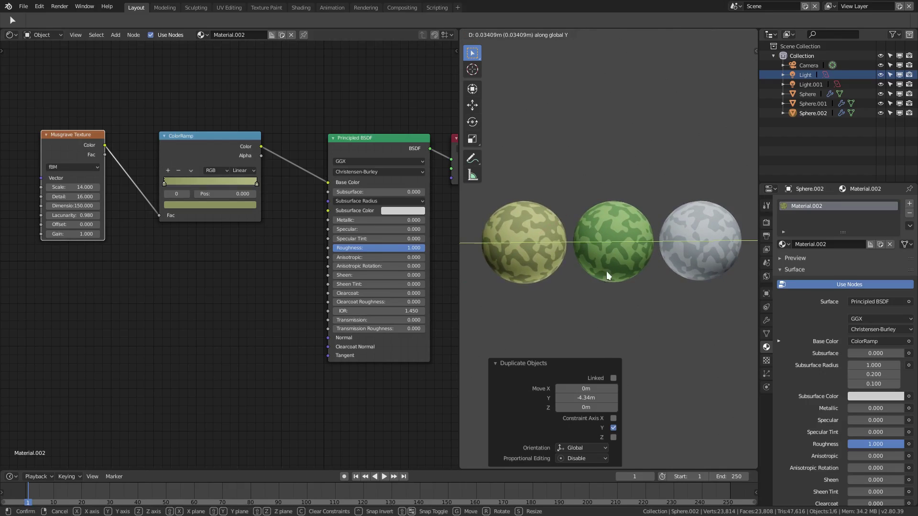
{"action": "left_click", "coordinate": [606, 271]}
Examine the camouflage patterns on the three spheres up close and side by side in an enlarged viewport
{"action": "middle_click_drag", "start_coordinate": [606, 271], "coordinate": [619, 290]}
{"action": "scroll", "coordinate": [551, 282], "scroll_direction": "up", "scroll_amount": 3}
{"action": "middle_click_drag", "start_coordinate": [549, 255], "coordinate": [646, 271], "text": "shift"}
{"action": "scroll", "coordinate": [645, 271], "scroll_direction": "up", "scroll_amount": 2}
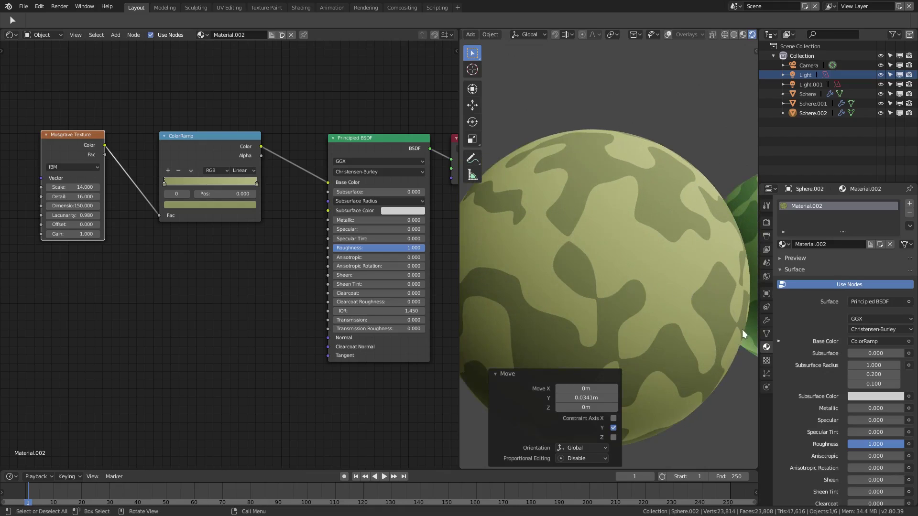
{"action": "left_click", "coordinate": [495, 373]}
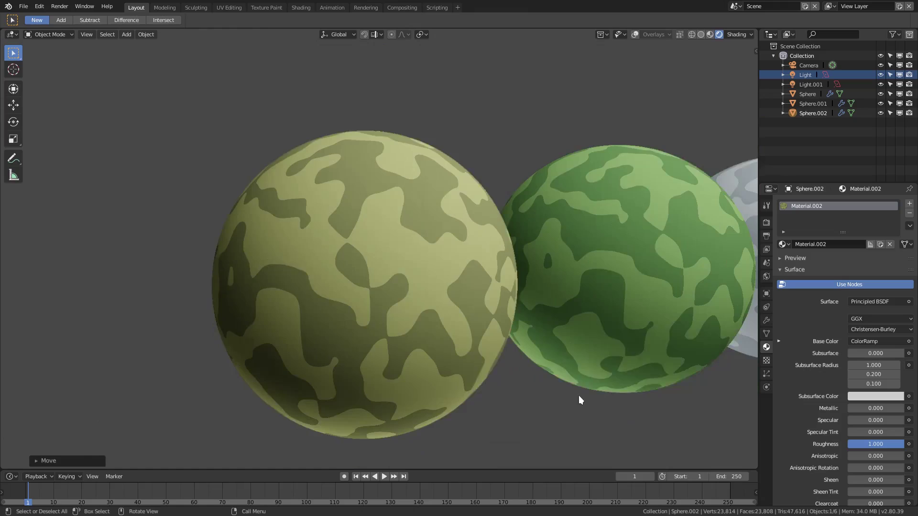
{"action": "scroll", "coordinate": [574, 391], "scroll_direction": "down", "scroll_amount": 2}
{"action": "middle_click_drag", "start_coordinate": [645, 386], "coordinate": [557, 395], "text": "shift"}
{"action": "middle_click_drag", "start_coordinate": [432, 384], "coordinate": [496, 349]}
{"action": "scroll", "coordinate": [491, 333], "scroll_direction": "down", "scroll_amount": 1}
{"action": "scroll", "coordinate": [508, 332], "scroll_direction": "down", "scroll_amount": 3}
{"action": "scroll", "coordinate": [482, 351], "scroll_direction": "up", "scroll_amount": 4}
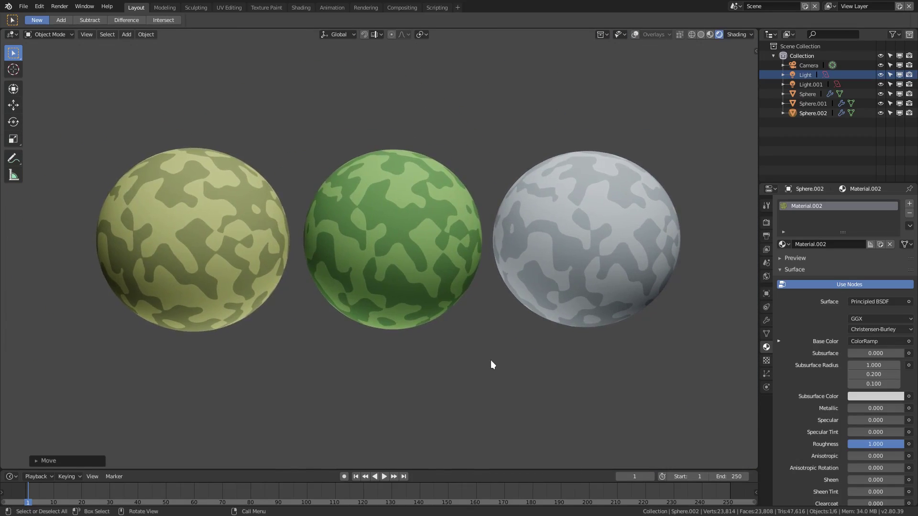